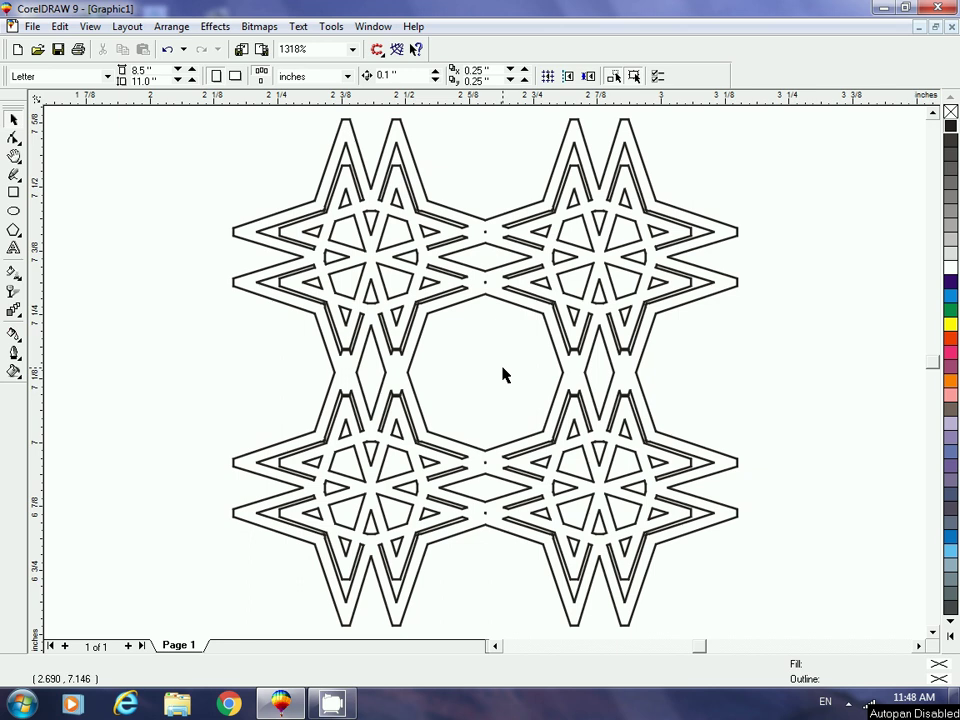
Undo to restore the outlined W in the lattice centre and inspect its text properties
{"action": "key", "text": "ctrl+z"}
{"action": "key", "text": "Escape"}
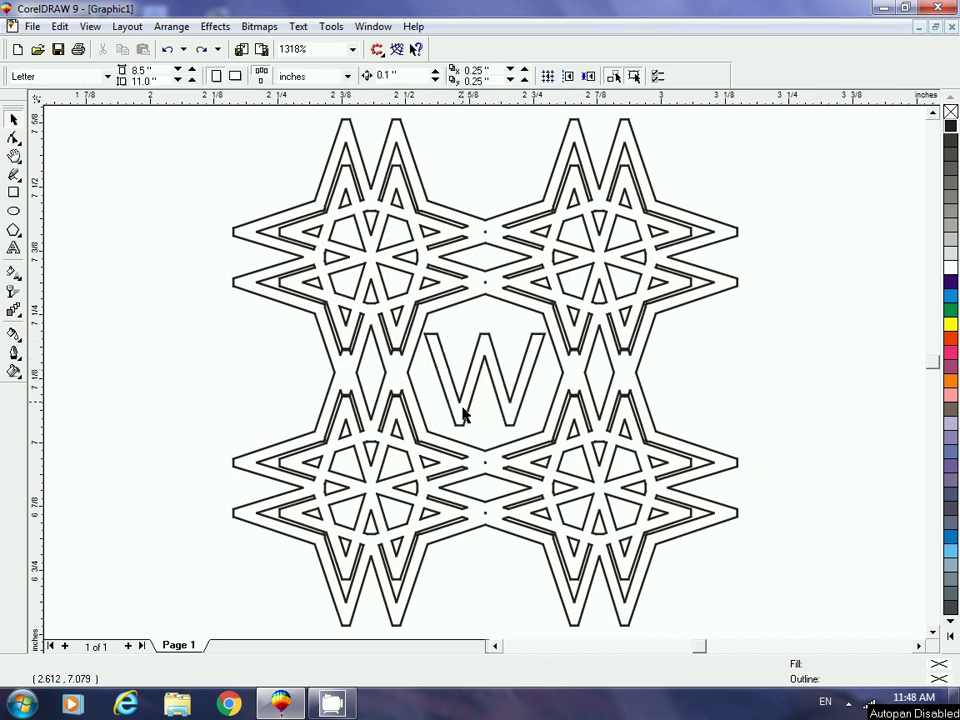
{"action": "left_click", "coordinate": [463, 407]}
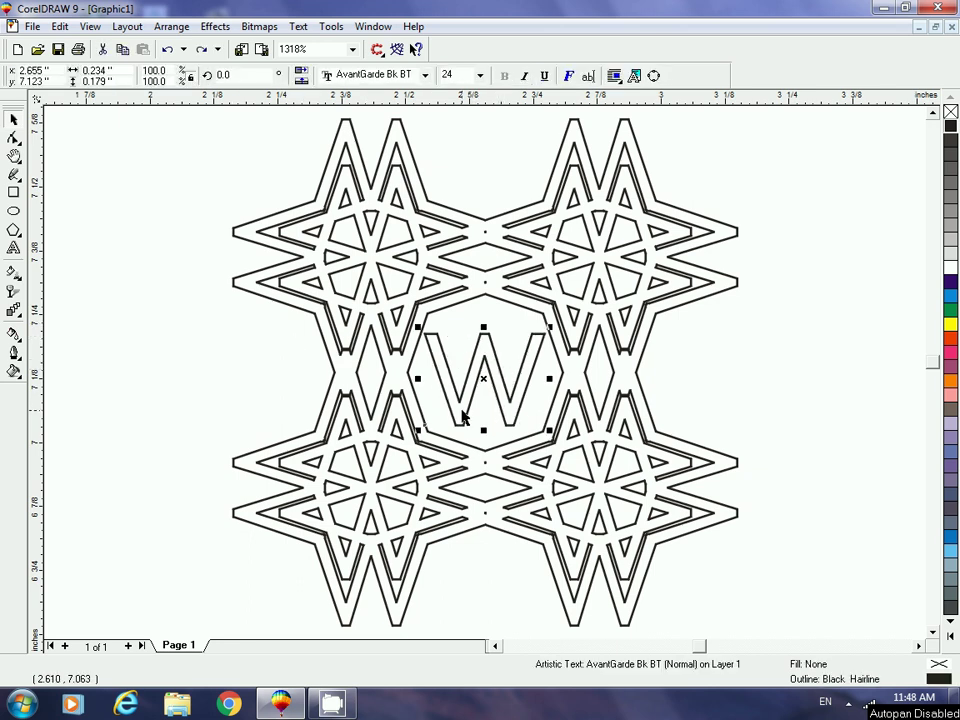
{"action": "left_click", "coordinate": [253, 362]}
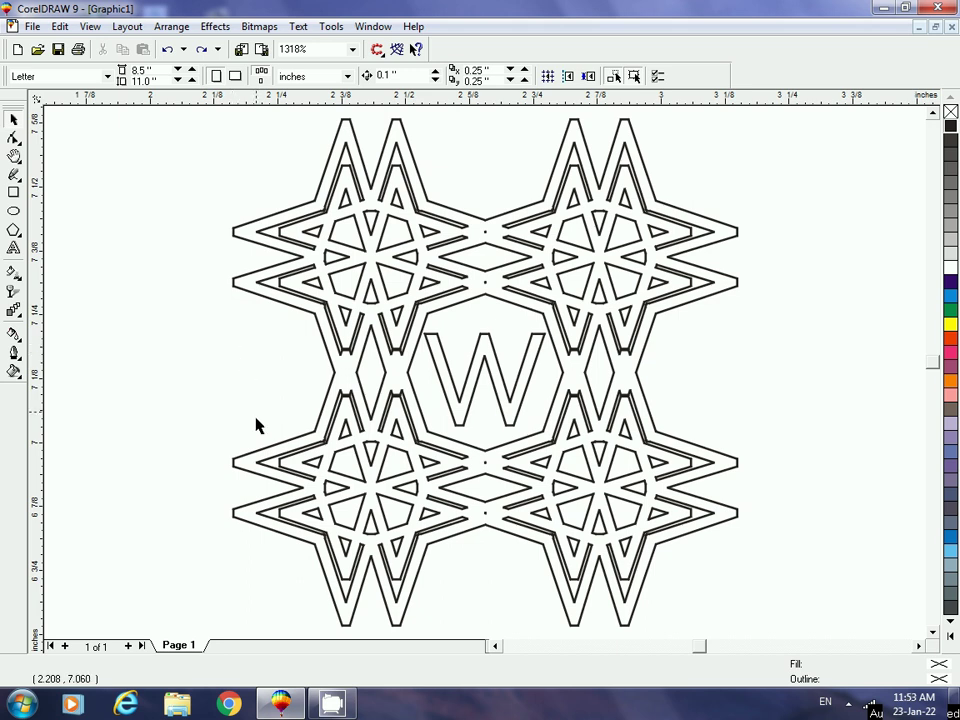
{"action": "left_click", "coordinate": [466, 420]}
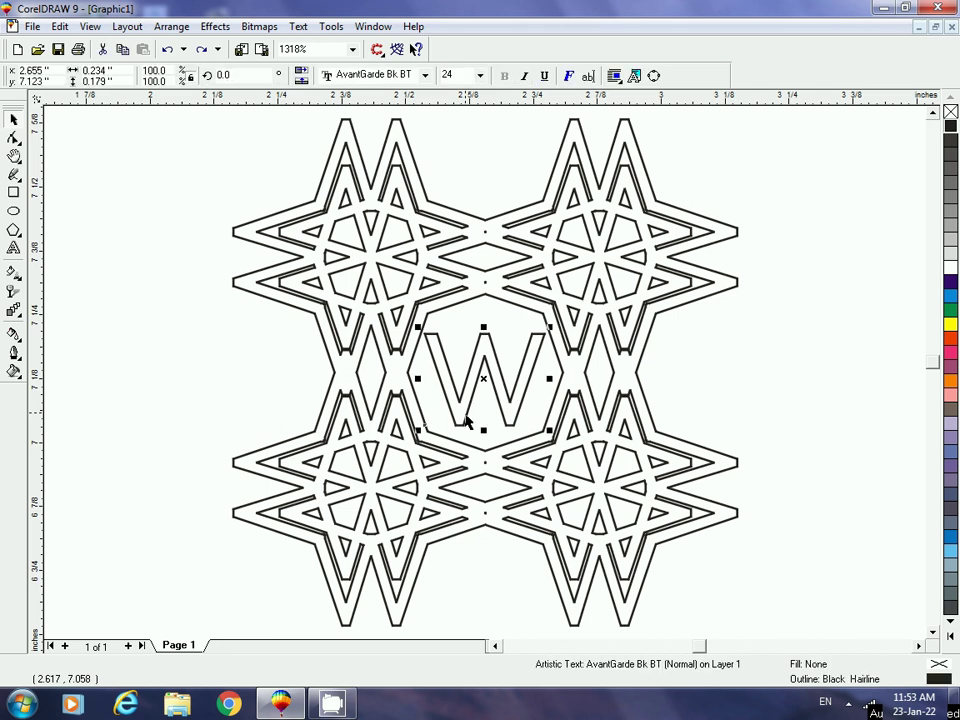
{"action": "left_click", "coordinate": [220, 348]}
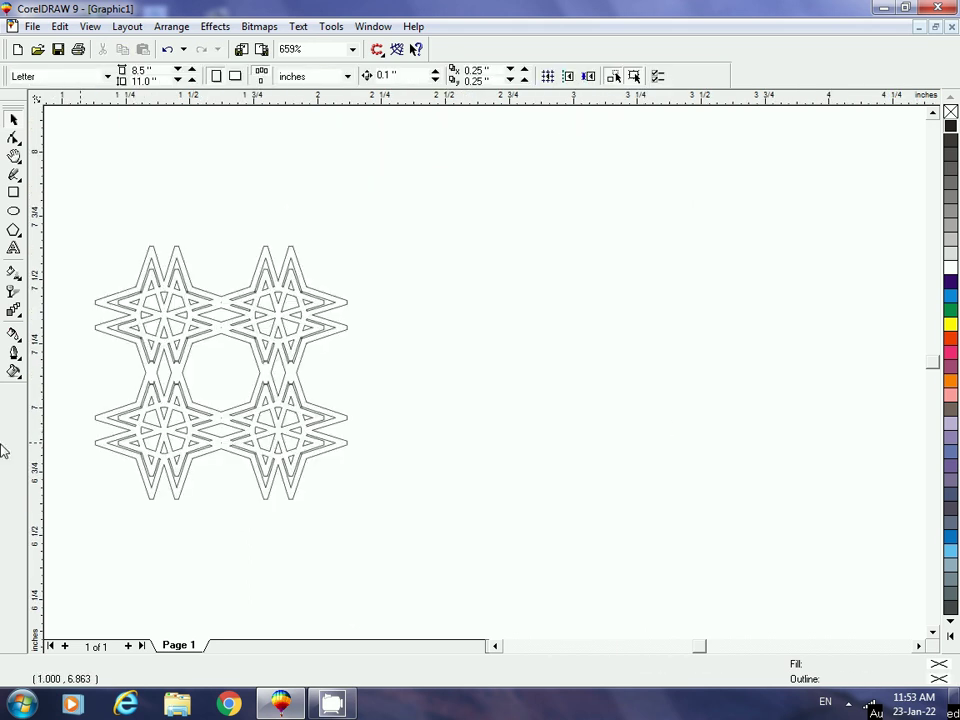
Type a black letter W to the right of the lattice and zoom to it
{"action": "left_click", "coordinate": [14, 247]}
{"action": "left_click", "coordinate": [513, 410]}
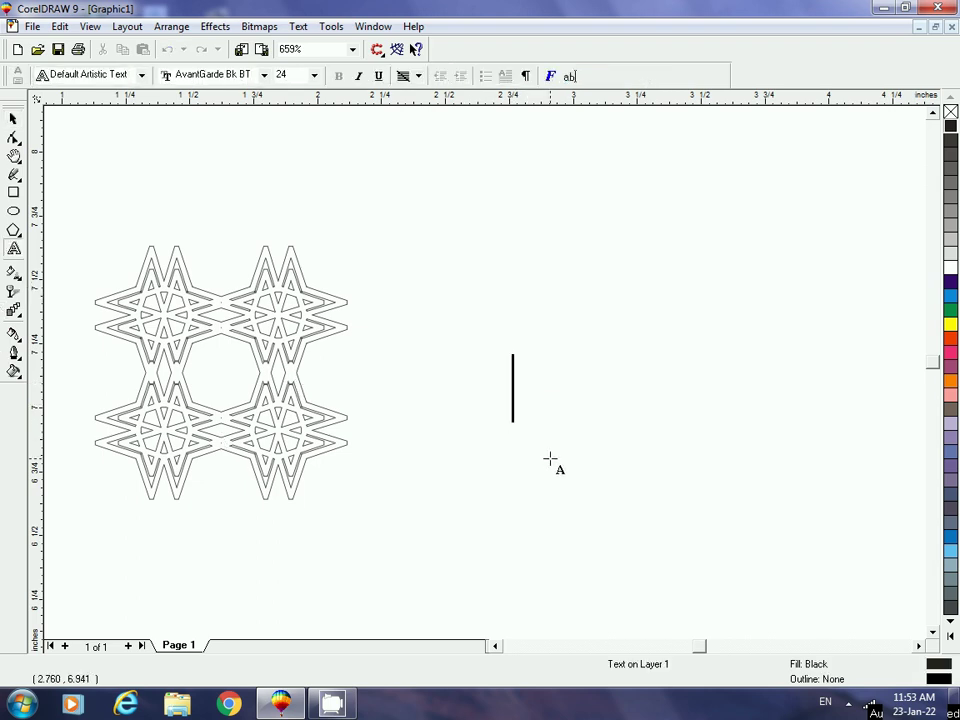
{"action": "type", "text": "W"}
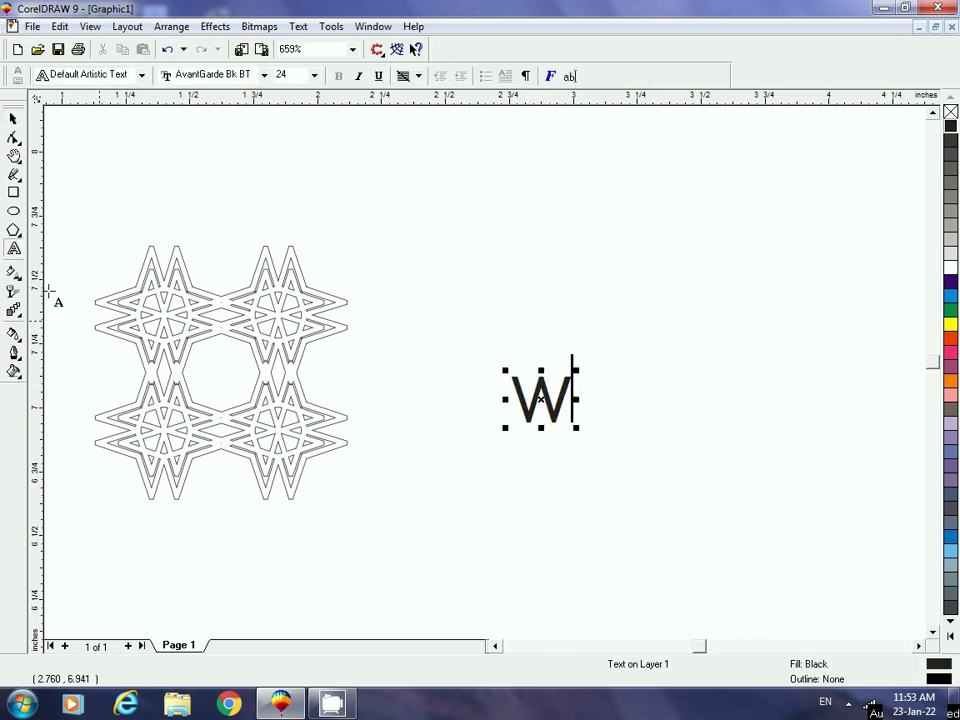
{"action": "left_click", "coordinate": [12, 119]}
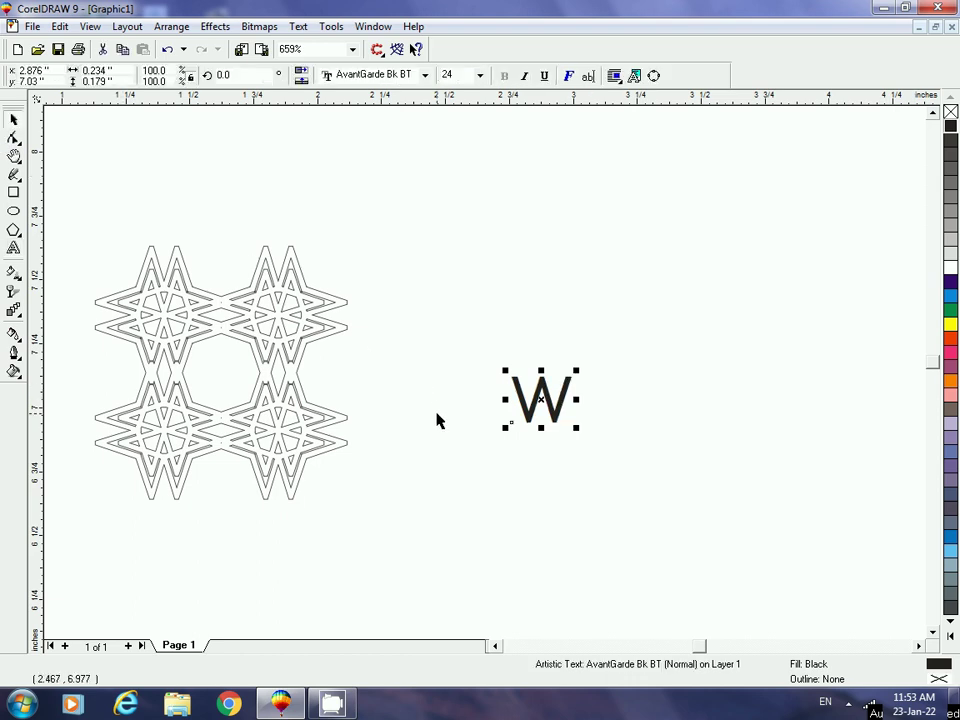
{"action": "key", "text": "shift+F2"}
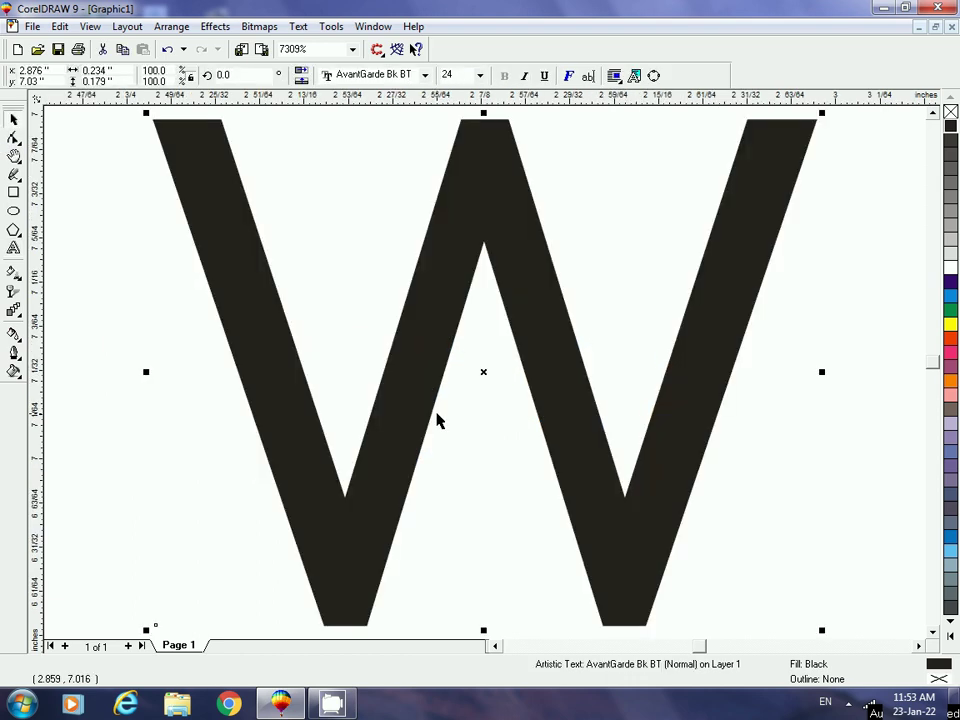
{"action": "key", "text": "F3"}
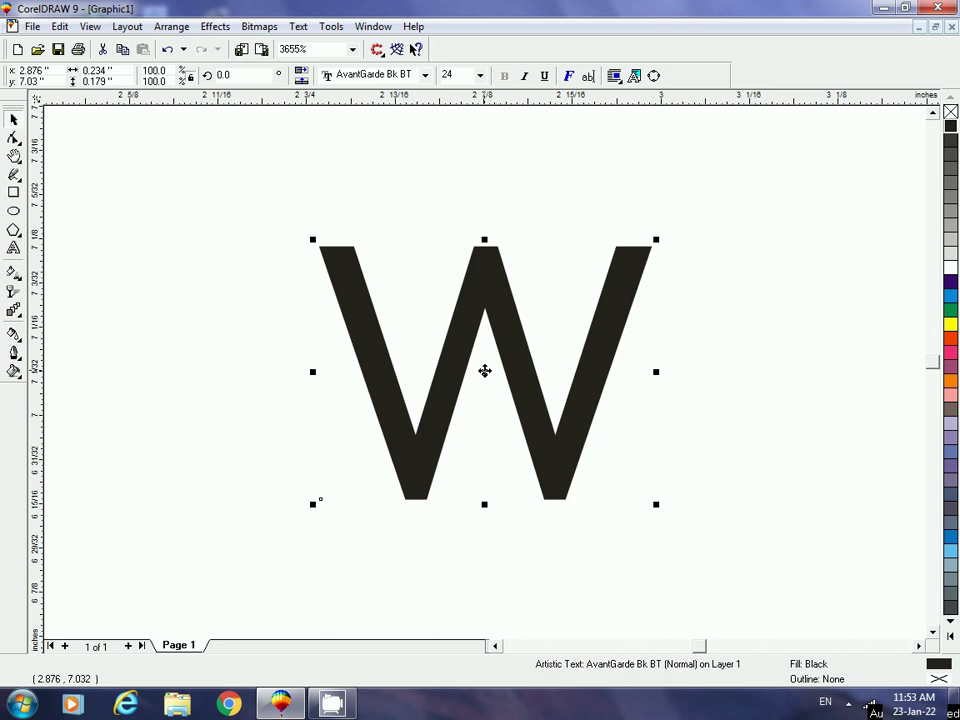
Drop an overlapping duplicate of the W shifted slightly down
{"action": "left_click_drag", "start_coordinate": [484, 371], "coordinate": [483, 491]}
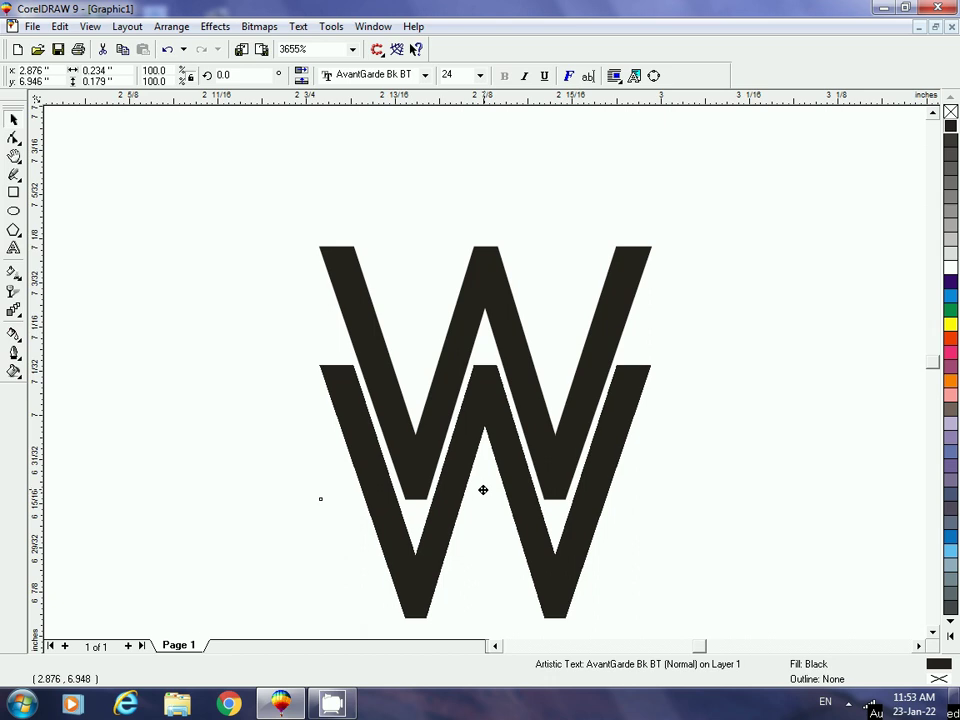
{"action": "left_click_drag", "start_coordinate": [483, 490], "coordinate": [484, 495]}
{"action": "left_click", "coordinate": [190, 408]}
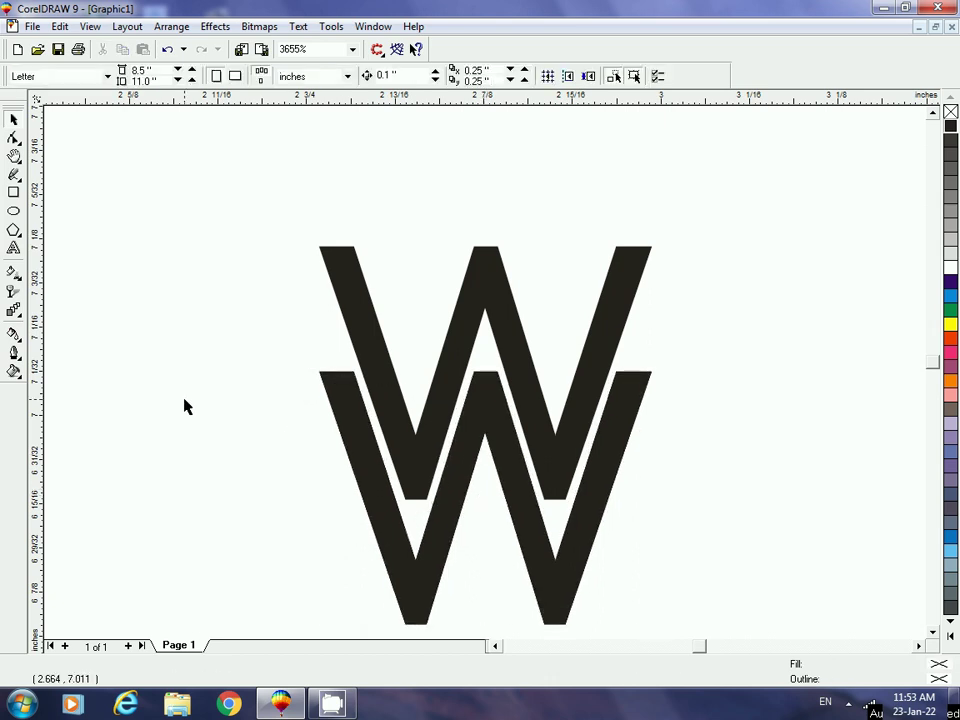
Leave a mirrored copy of the W pair flipped upward above it
{"action": "key", "text": "F3"}
{"action": "left_click_drag", "start_coordinate": [334, 229], "coordinate": [630, 602]}
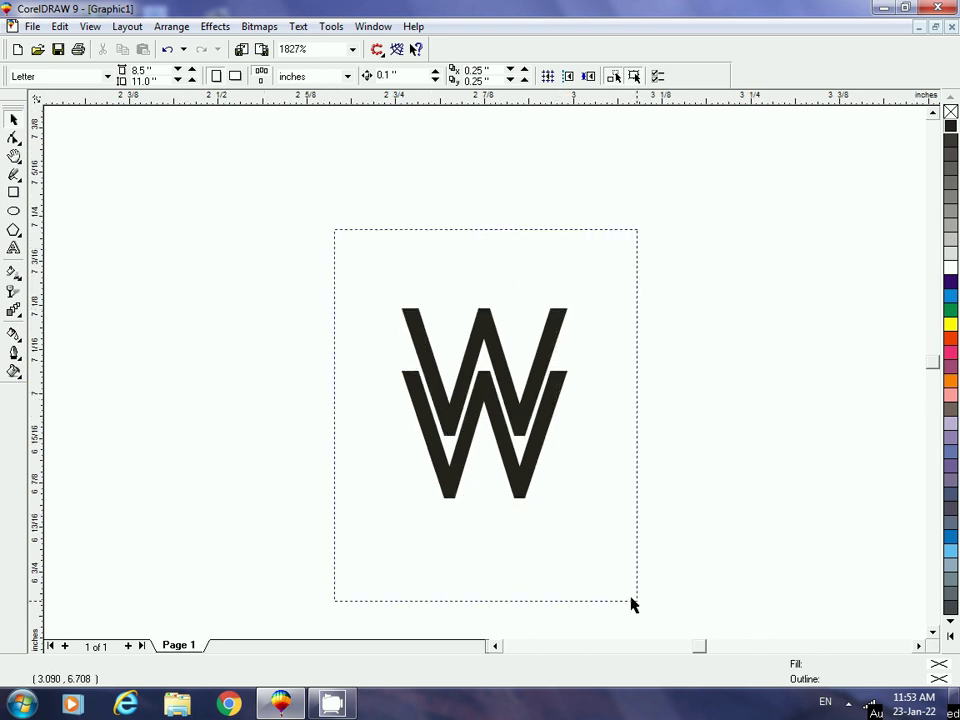
{"action": "left_click_drag", "start_coordinate": [486, 505], "coordinate": [476, 225]}
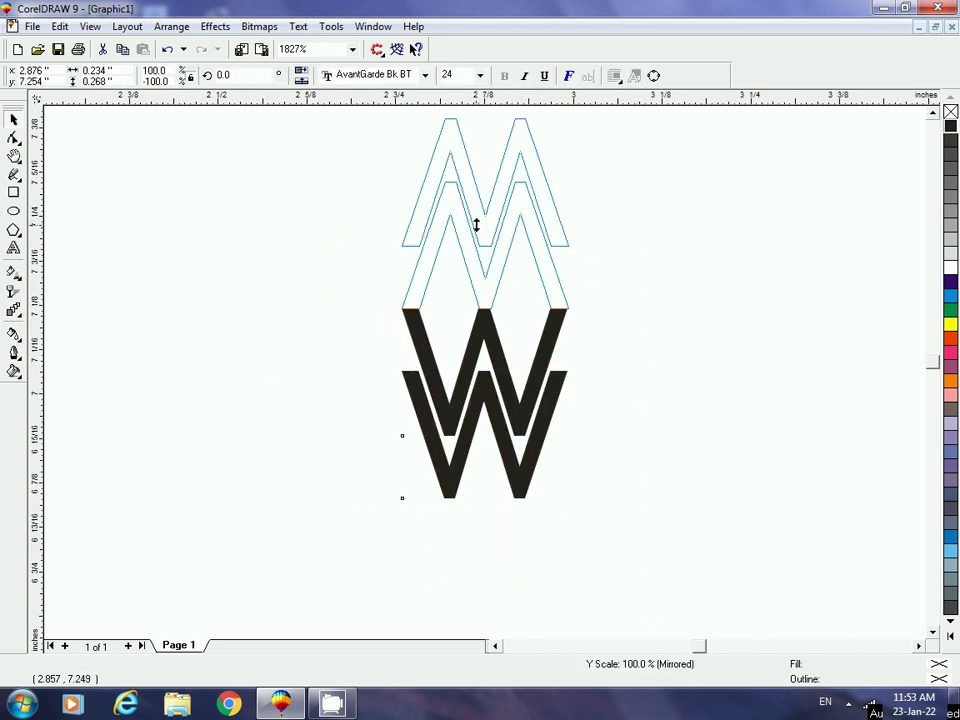
{"action": "left_click_drag", "start_coordinate": [476, 225], "coordinate": [476, 224]}
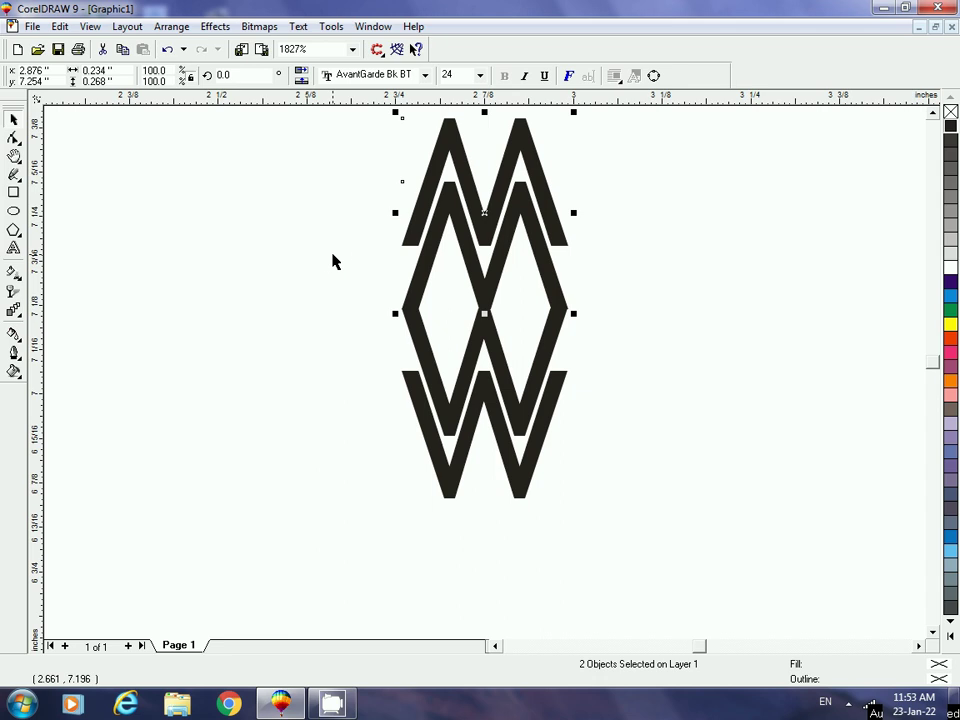
Rotate a copy of the four-W shape 270° to form the black star, then select its pieces
{"action": "key", "text": "F3"}
{"action": "left_click", "coordinate": [360, 214]}
{"action": "left_click_drag", "start_coordinate": [364, 195], "coordinate": [553, 463]}
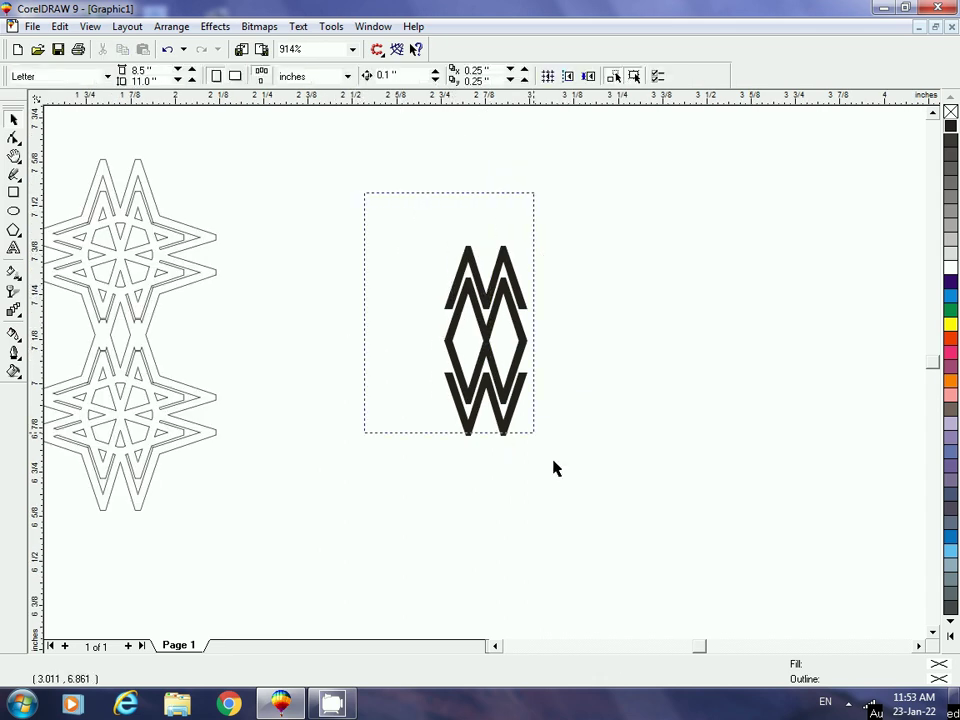
{"action": "left_click", "coordinate": [484, 342]}
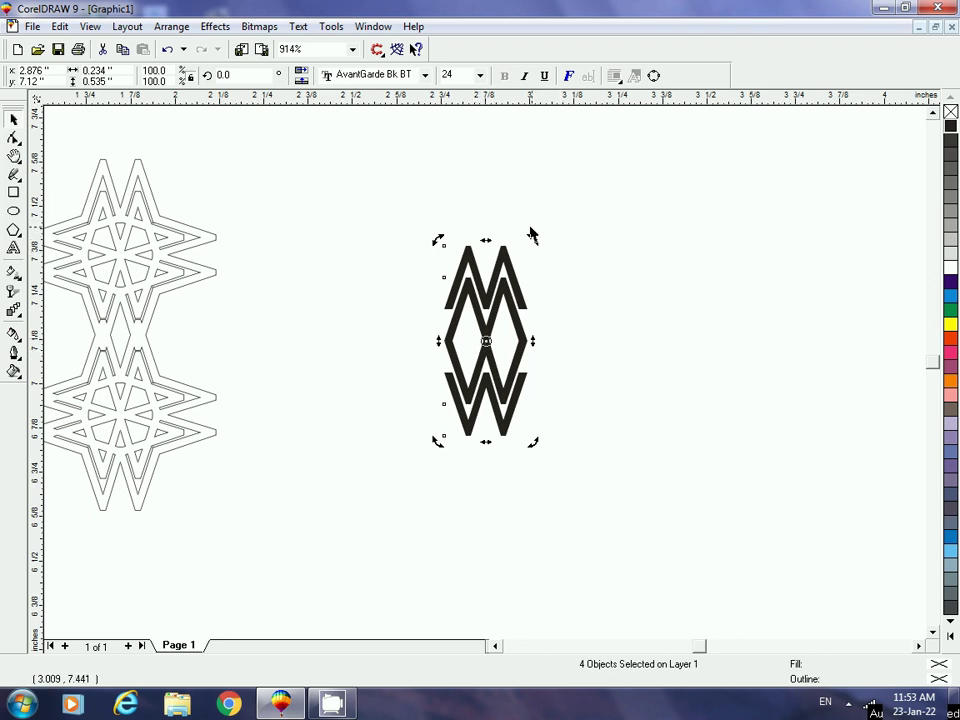
{"action": "mouse_move", "coordinate": [533, 238]}
{"action": "left_mouse_down"}
{"action": "mouse_move", "coordinate": [594, 383]}
{"action": "mouse_move", "coordinate": [587, 394]}
{"action": "left_mouse_up"}
{"action": "left_click", "coordinate": [286, 208]}
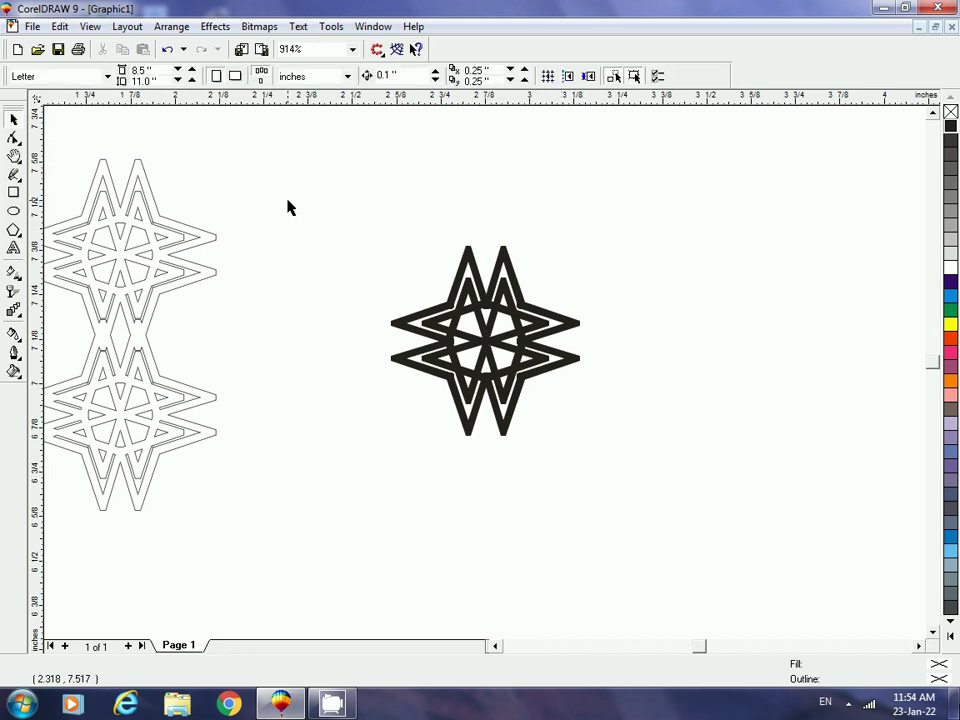
{"action": "left_click_drag", "start_coordinate": [287, 207], "coordinate": [611, 497]}
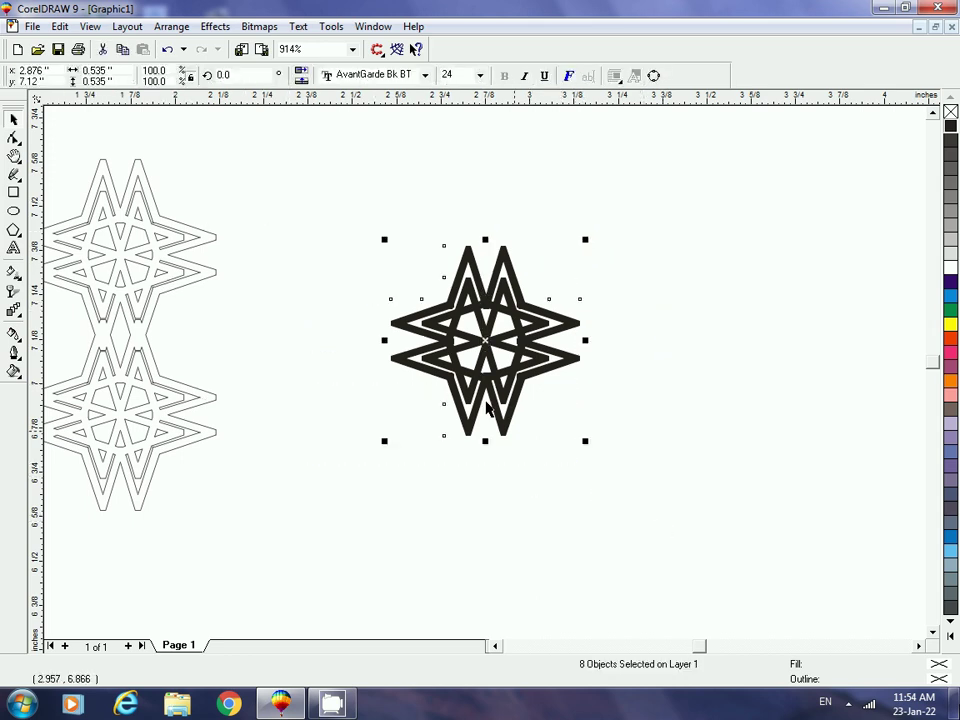
Remove the star's fill, give it a black outline, and combine its pieces into one curve
{"action": "key", "text": "shift+F2"}
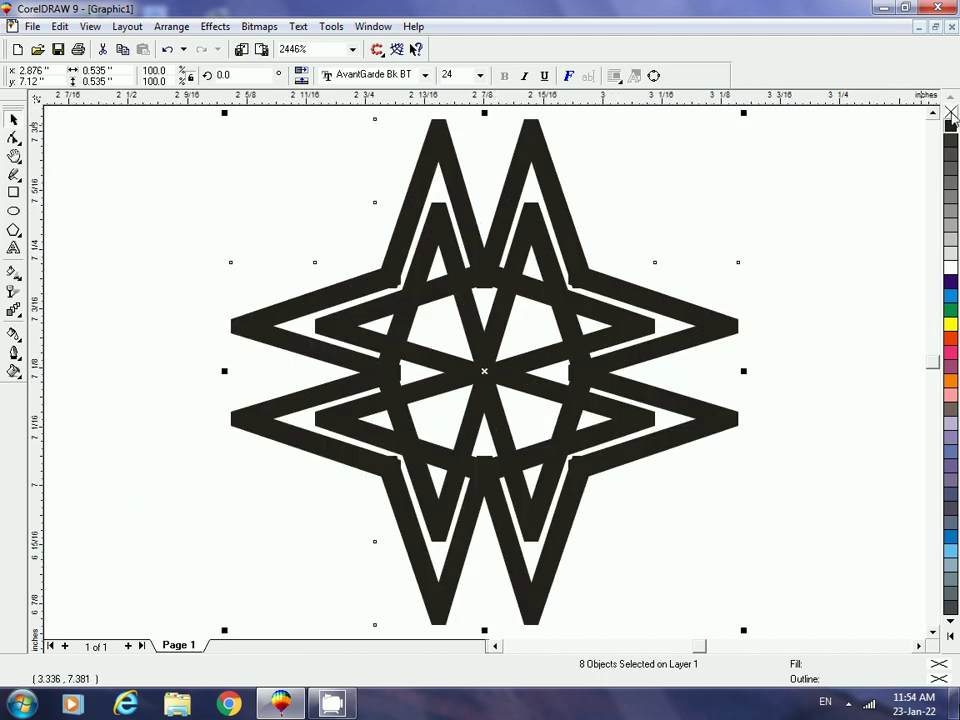
{"action": "left_click", "coordinate": [951, 113]}
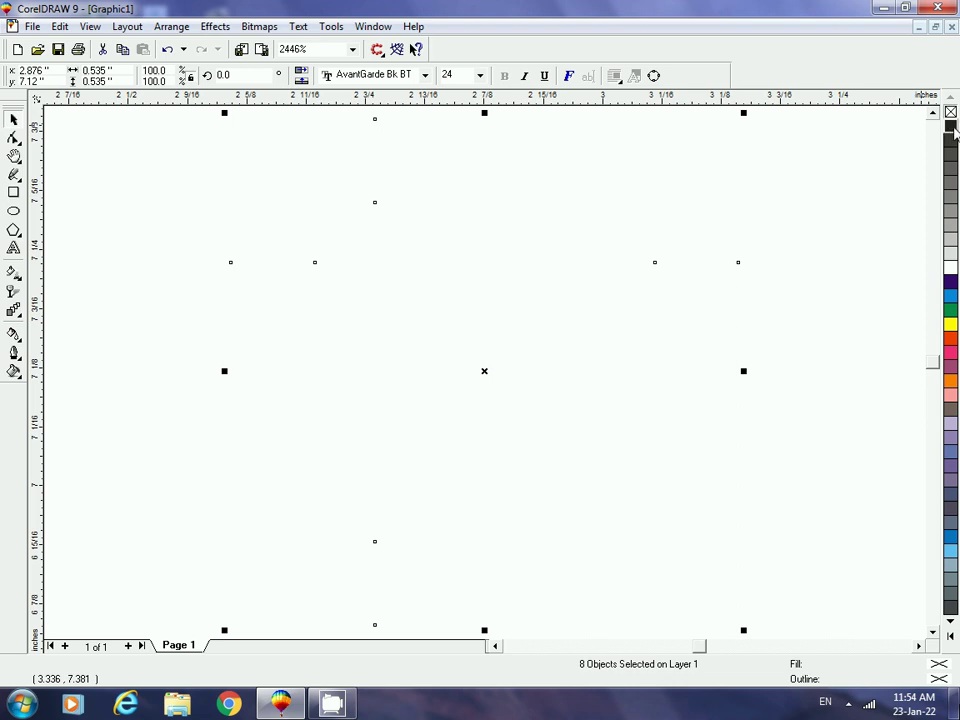
{"action": "right_click", "coordinate": [953, 128]}
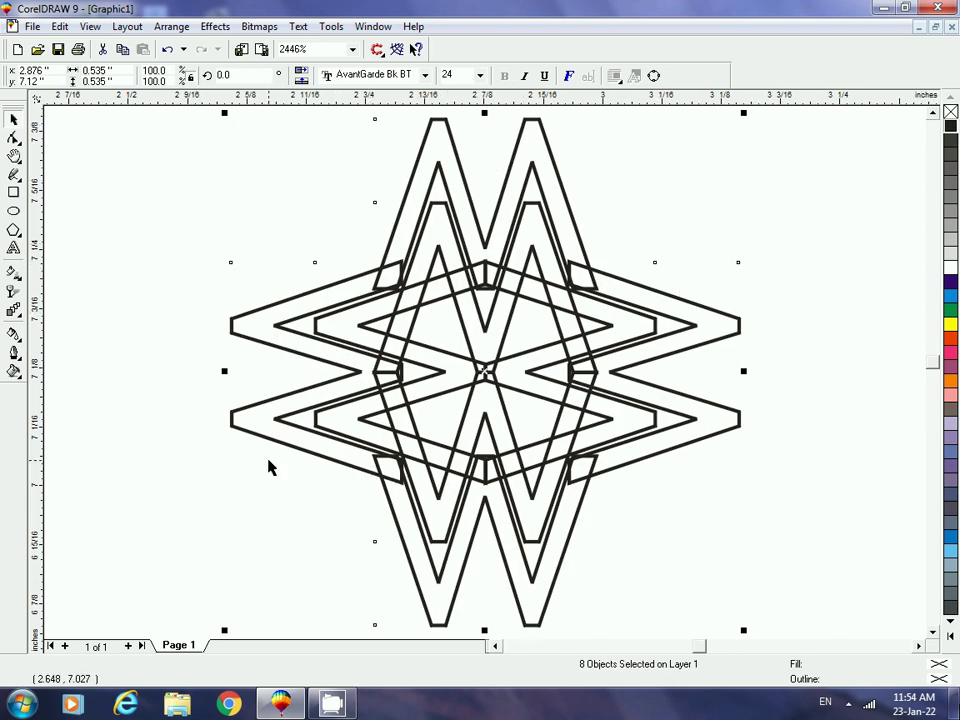
{"action": "key", "text": "F3"}
{"action": "left_click_drag", "start_coordinate": [305, 180], "coordinate": [675, 562]}
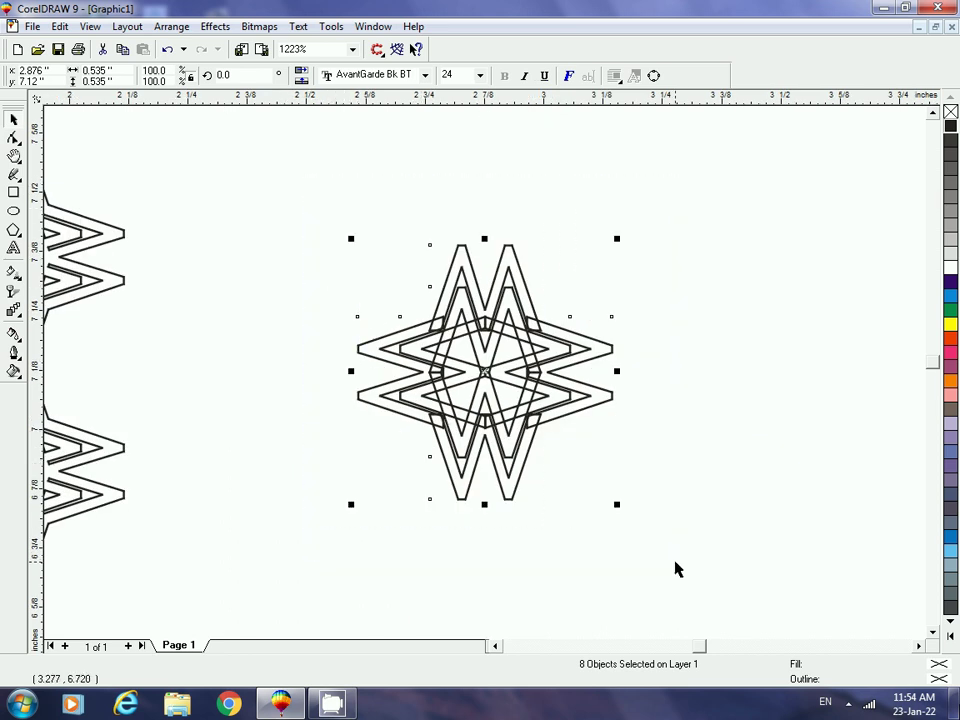
{"action": "left_click", "coordinate": [505, 75]}
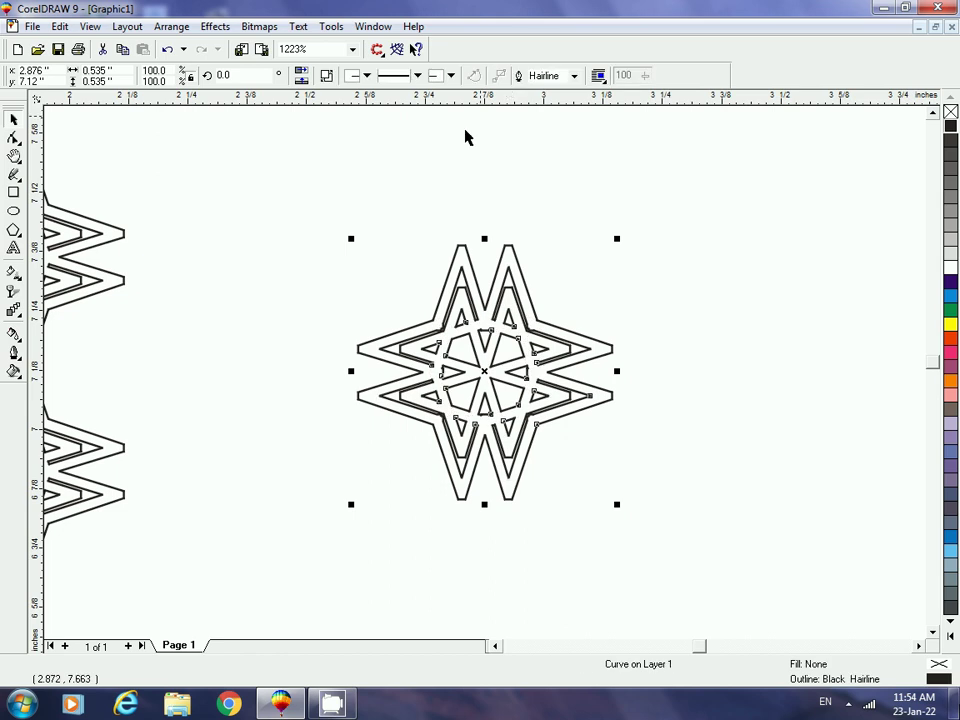
Drop a copy of the outlined star to the right, overlapping at the side points, and select both
{"action": "left_click", "coordinate": [257, 300]}
{"action": "left_click", "coordinate": [487, 385]}
{"action": "mouse_move", "coordinate": [487, 385]}
{"action": "left_mouse_down"}
{"action": "mouse_move", "coordinate": [707, 398]}
{"action": "mouse_move", "coordinate": [698, 401]}
{"action": "left_mouse_up"}
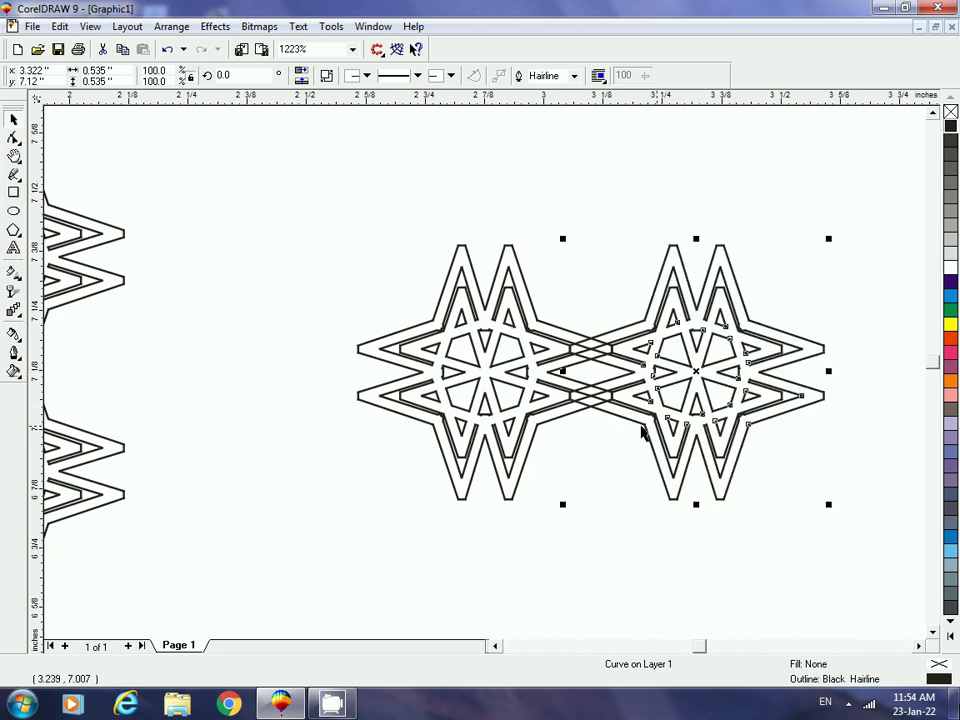
{"action": "mouse_move", "coordinate": [342, 169]}
{"action": "left_mouse_down"}
{"action": "mouse_move", "coordinate": [867, 566]}
{"action": "mouse_move", "coordinate": [853, 570]}
{"action": "left_mouse_up"}
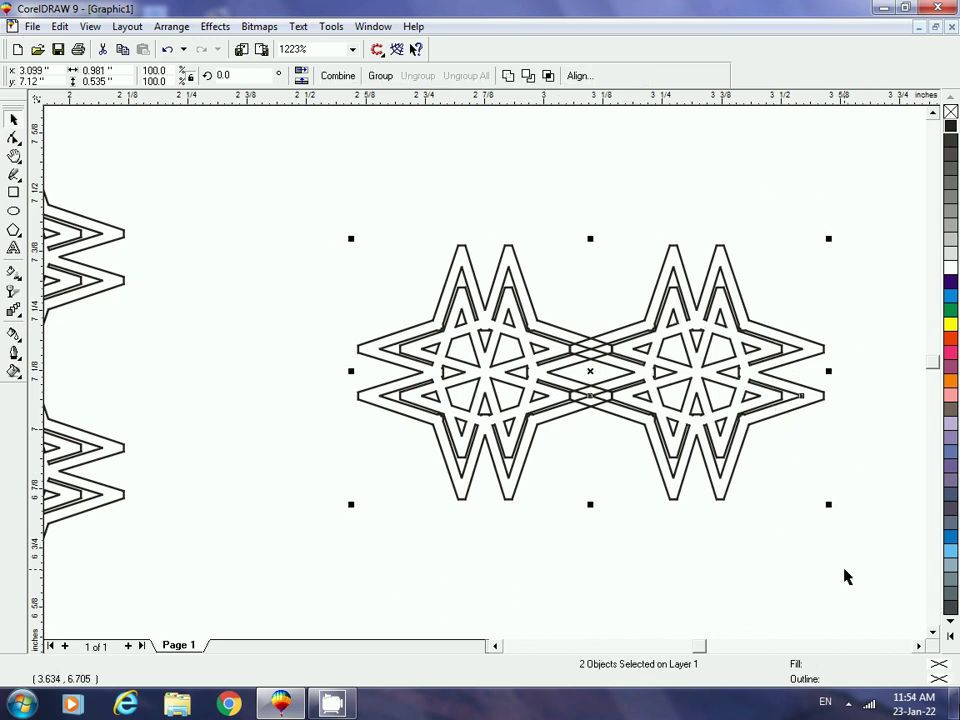
{"action": "key", "text": "F3"}
{"action": "left_click_drag", "start_coordinate": [536, 377], "coordinate": [536, 480]}
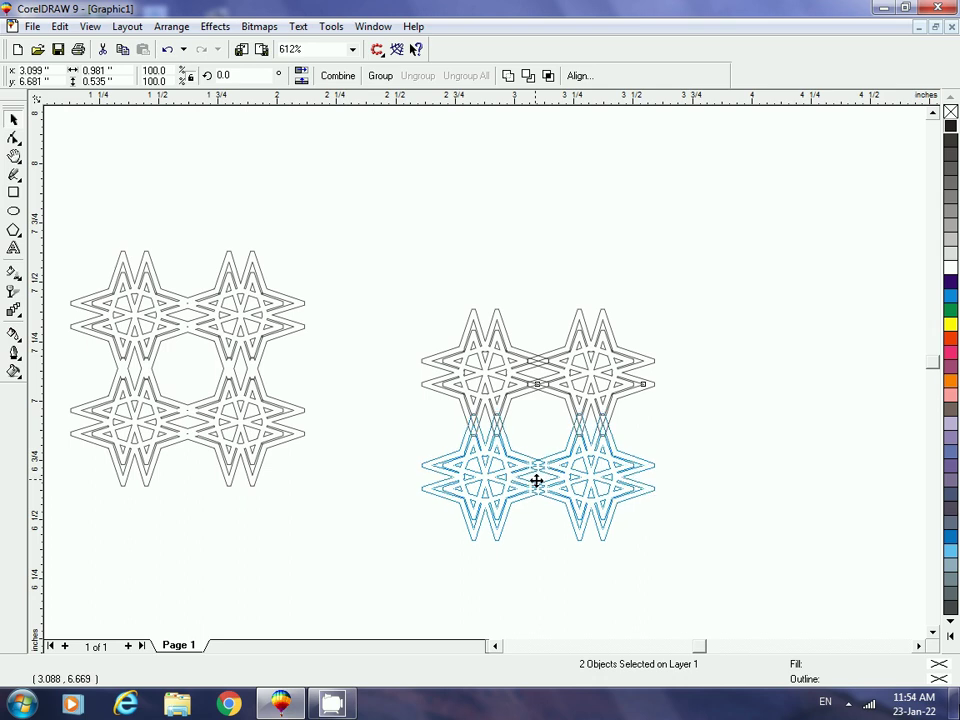
Set the copied star pair below as the lower row and nudge the right star into place
{"action": "left_click_drag", "start_coordinate": [536, 480], "coordinate": [536, 481]}
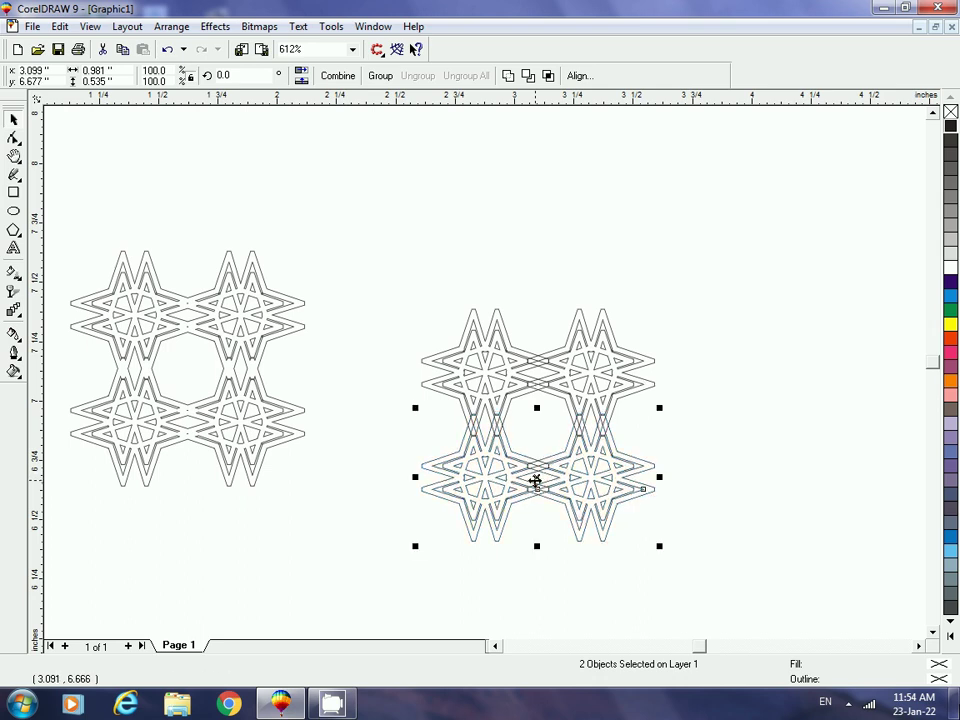
{"action": "mouse_move", "coordinate": [360, 261]}
{"action": "left_mouse_down"}
{"action": "mouse_move", "coordinate": [593, 570]}
{"action": "mouse_move", "coordinate": [731, 583]}
{"action": "left_mouse_up"}
{"action": "left_click", "coordinate": [497, 424]}
{"action": "left_click", "coordinate": [531, 429]}
{"action": "key", "text": "F10"}
{"action": "left_click_drag", "start_coordinate": [533, 424], "coordinate": [439, 368]}
{"action": "mouse_move", "coordinate": [54, 185]}
{"action": "left_mouse_down"}
{"action": "mouse_move", "coordinate": [616, 561]}
{"action": "mouse_move", "coordinate": [606, 561]}
{"action": "left_mouse_up"}
{"action": "key", "text": "shift+F2"}
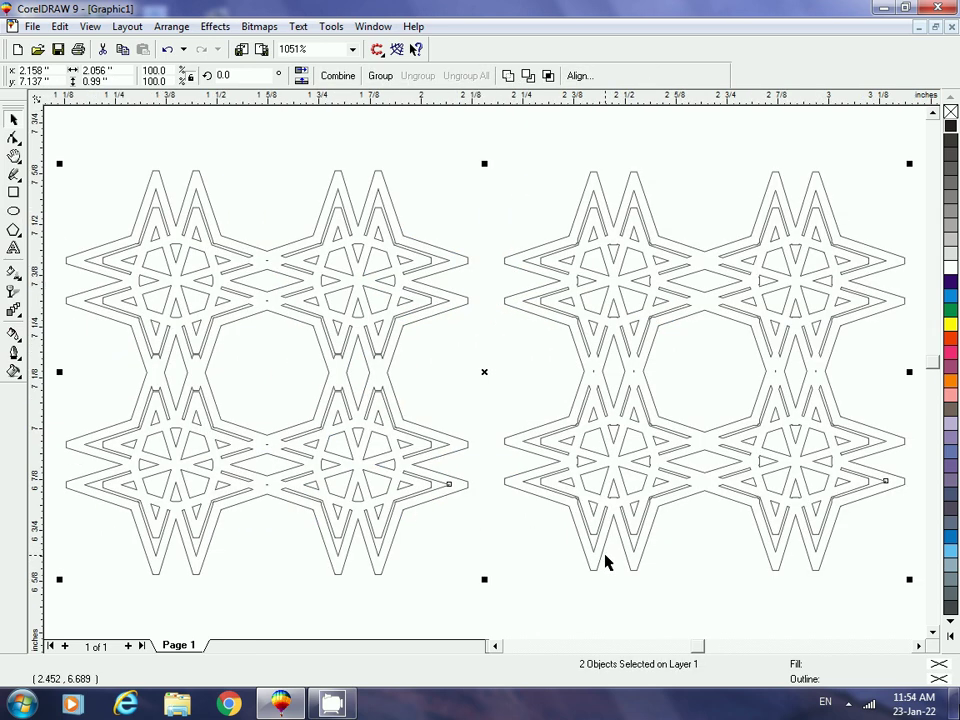
{"action": "left_click", "coordinate": [501, 330]}
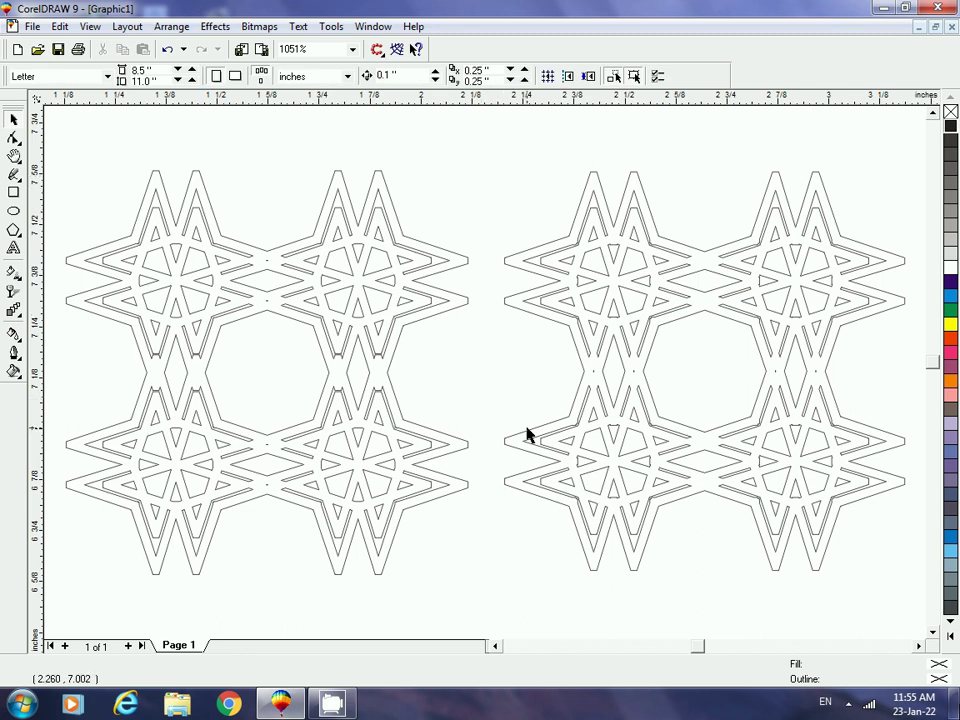
Delete the older left lattice
{"action": "left_click", "coordinate": [444, 497]}
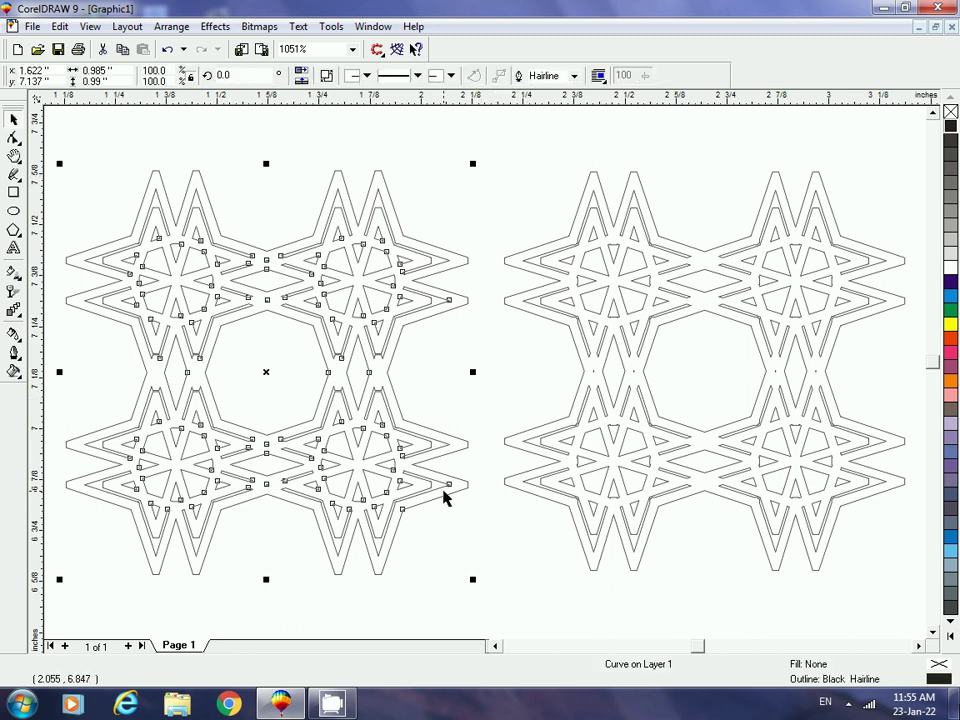
{"action": "key", "text": "Delete"}
{"action": "key", "text": "F4"}
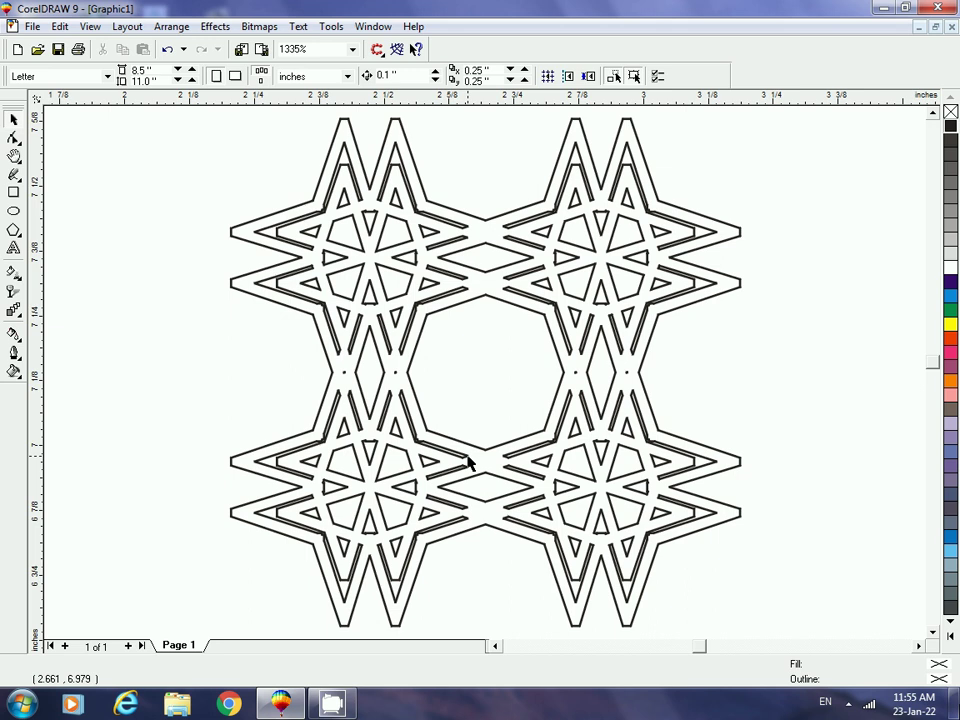
Move the remaining star lattice left and slightly up on the page
{"action": "scroll", "coordinate": [468, 460], "scroll_direction": "down", "scroll_amount": 1}
{"action": "left_click", "coordinate": [468, 460]}
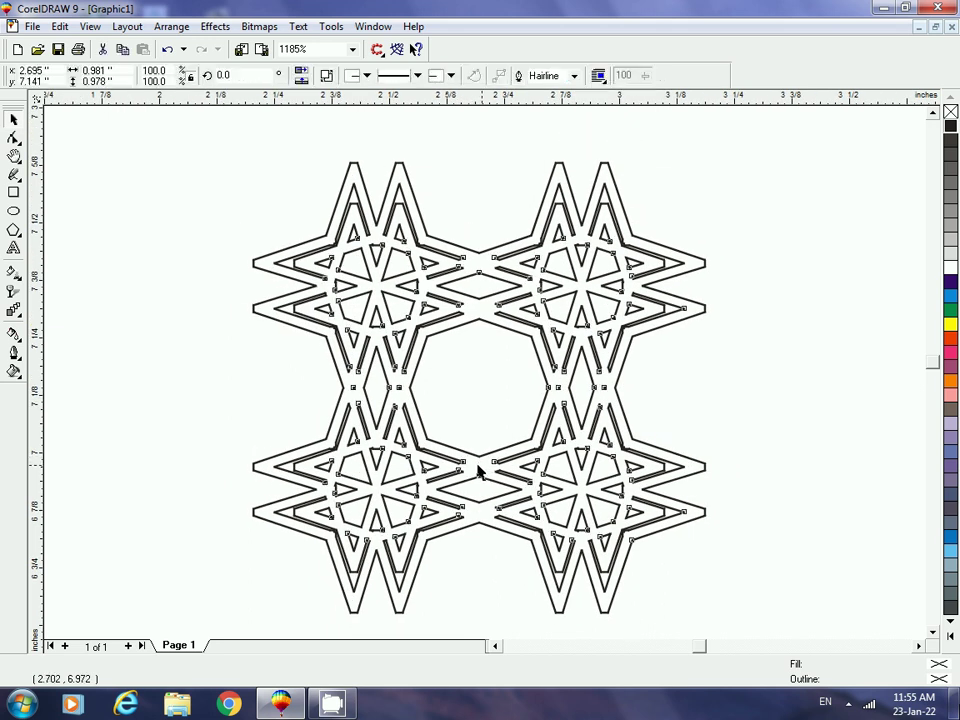
{"action": "left_click_drag", "start_coordinate": [468, 460], "coordinate": [340, 462]}
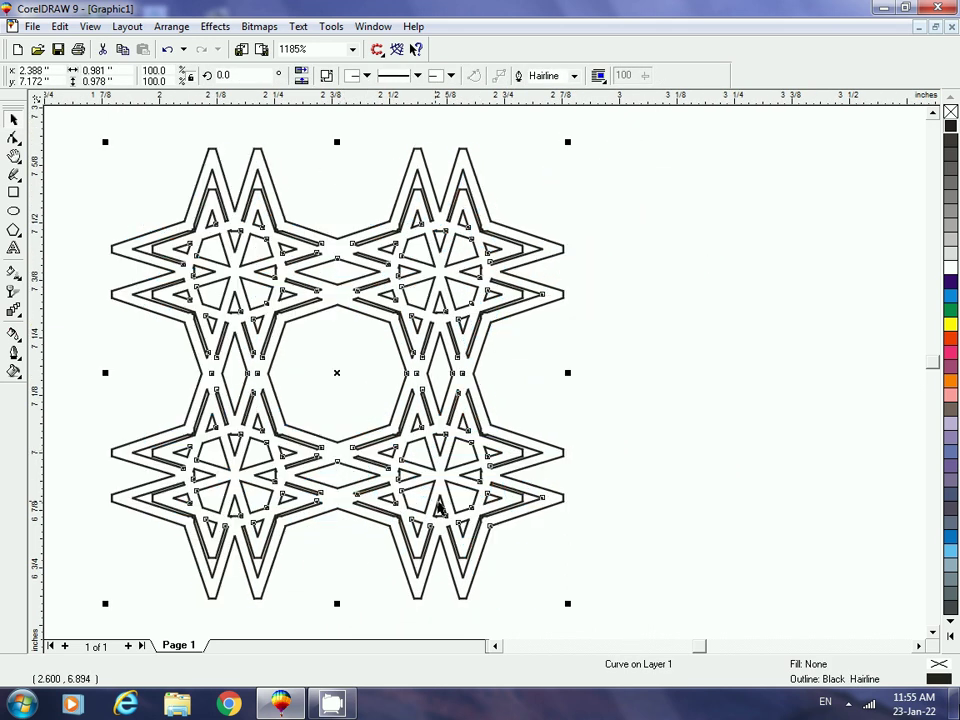
{"action": "scroll", "coordinate": [439, 508], "scroll_direction": "down", "scroll_amount": 3}
{"action": "left_click_drag", "start_coordinate": [386, 480], "coordinate": [342, 444]}
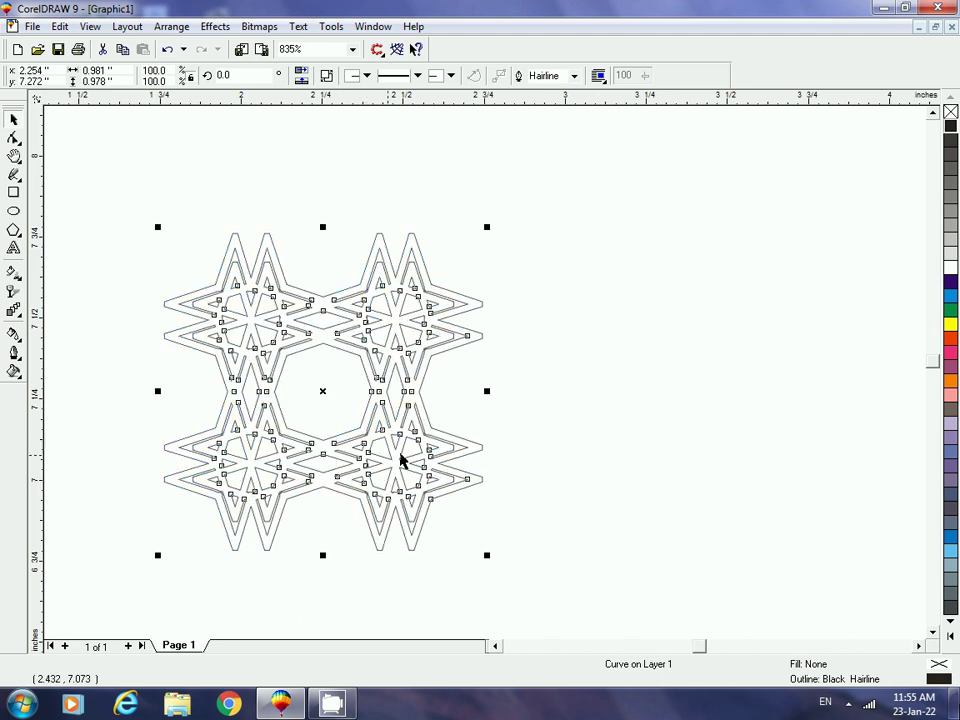